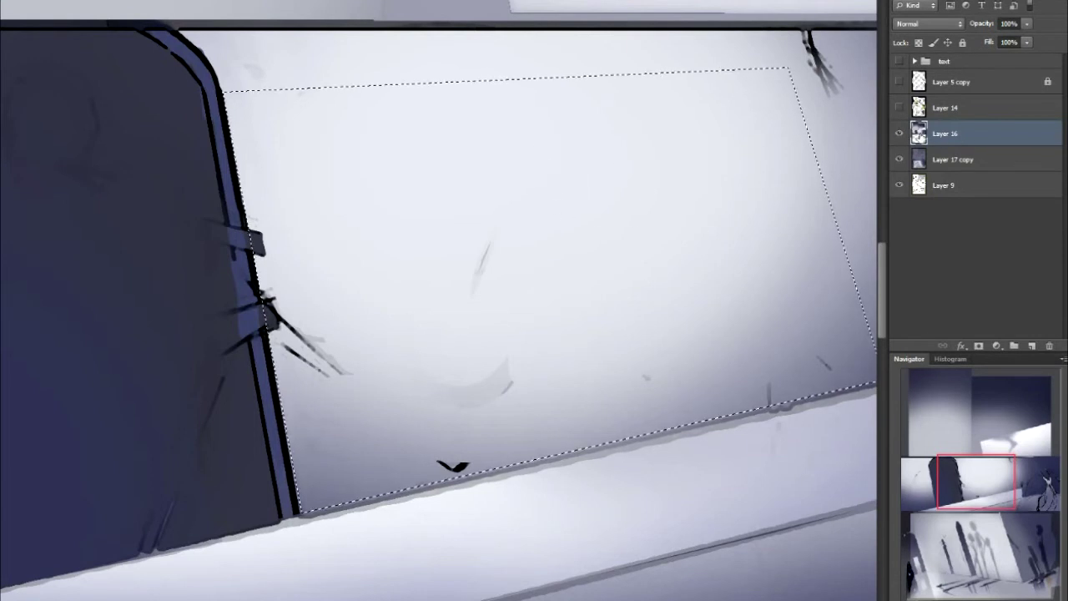
# Compare the painted background with the sketch by hiding and reshowing Layer 16 and Layer 17 copy.
pyautogui.click(899, 133)
pyautogui.click(899, 159)
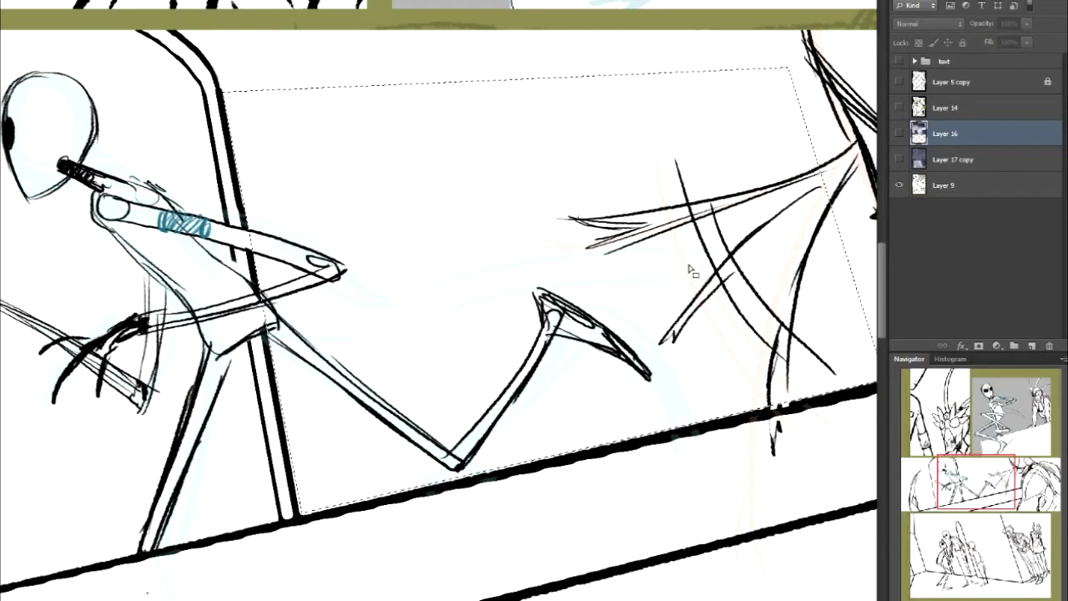
pyautogui.click(900, 159)
pyautogui.click(899, 134)
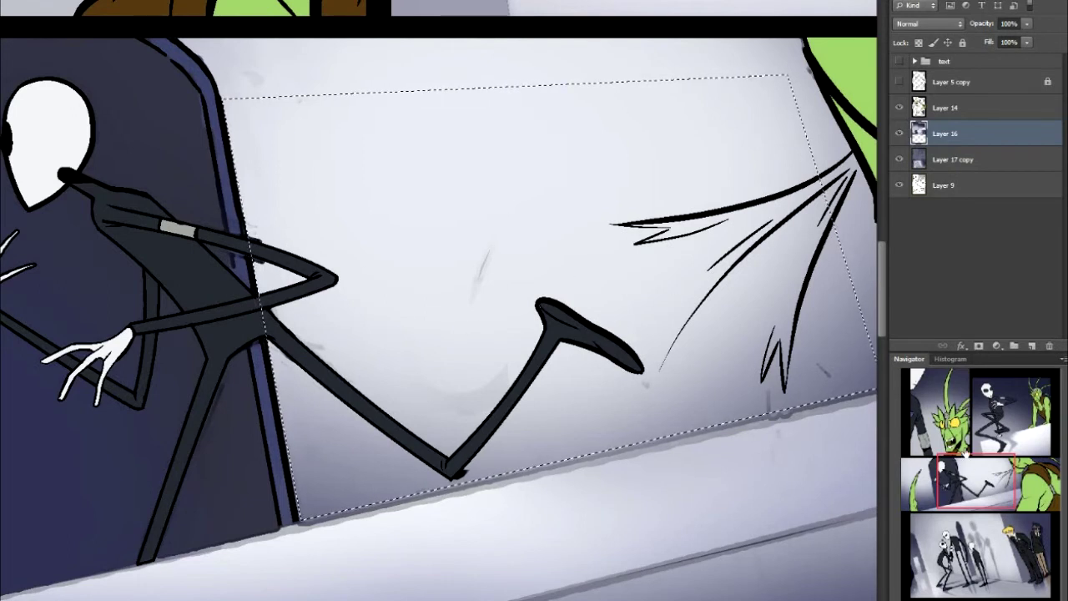
pyautogui.moveTo(976, 481); pyautogui.dragTo(948, 505)
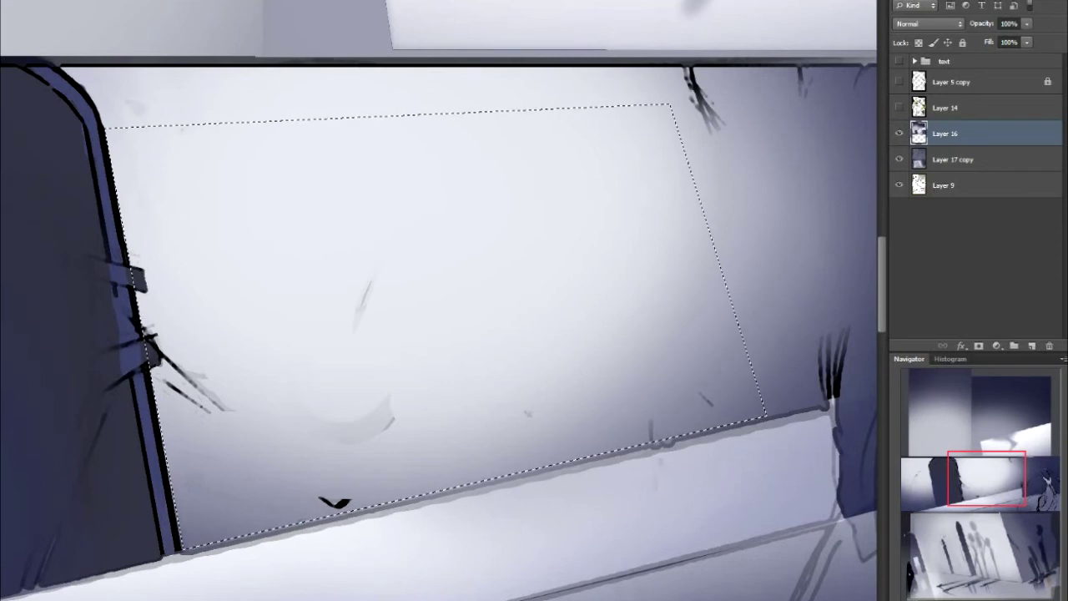
# Apply the Paint Daubs filter to the selected wall area on Layer 16 with brush size 50, sharpness 0 and brush type Wide Blurry.
pyautogui.hotkey('alt', 't')
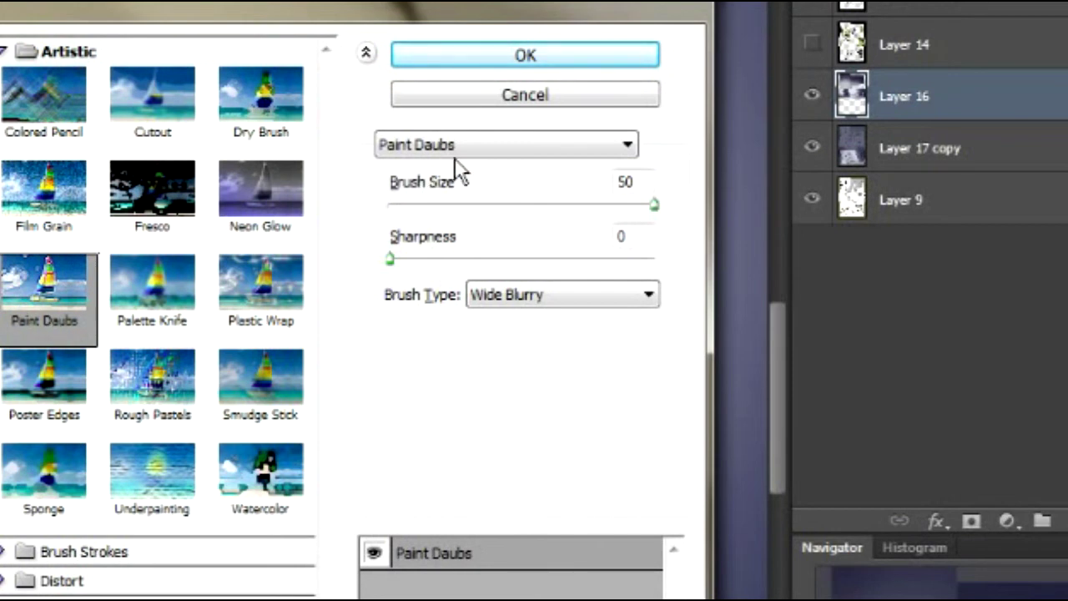
pyautogui.moveTo(409, 205)
pyautogui.mouseDown()
pyautogui.moveTo(418, 214)
pyautogui.moveTo(435, 205)
pyautogui.mouseUp()
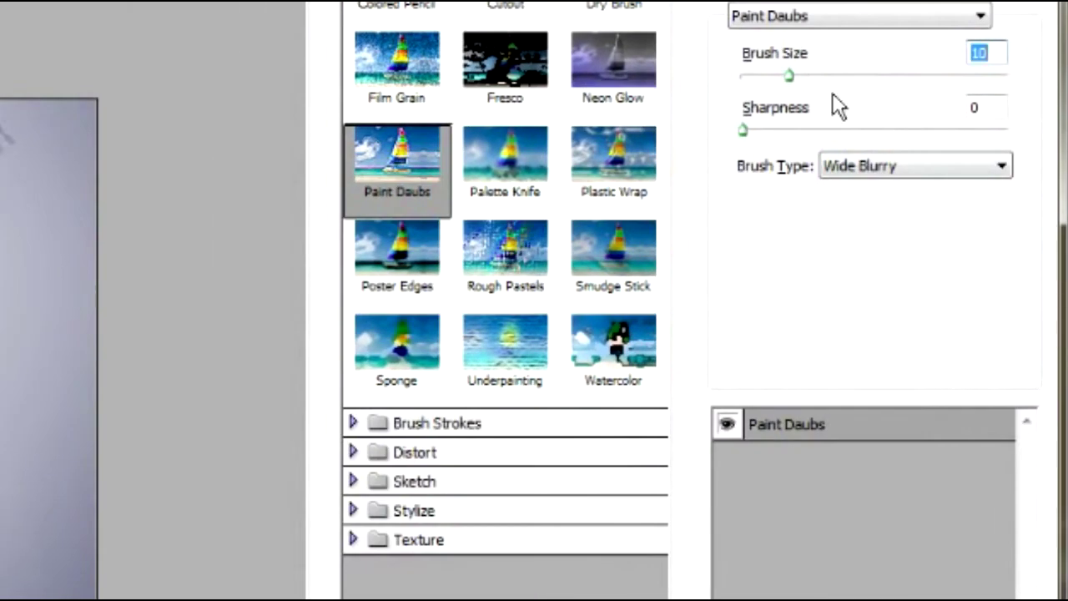
pyautogui.moveTo(785, 76)
pyautogui.mouseDown()
pyautogui.moveTo(715, 95)
pyautogui.moveTo(806, 76)
pyautogui.mouseUp()
pyautogui.click(807, 74)
pyautogui.moveTo(808, 76); pyautogui.dragTo(1007, 75)
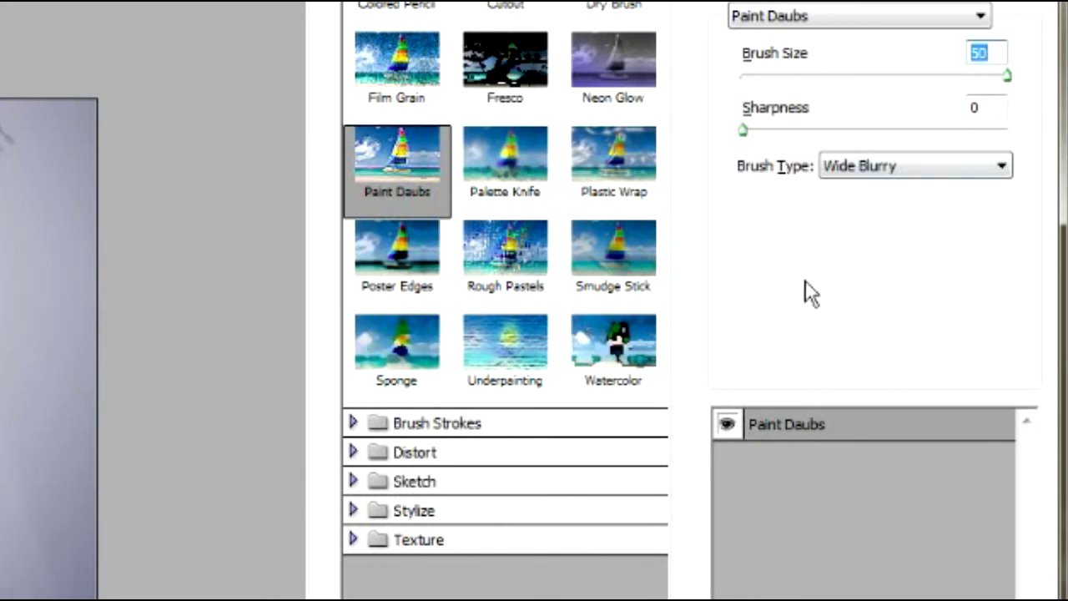
pyautogui.click(905, 167)
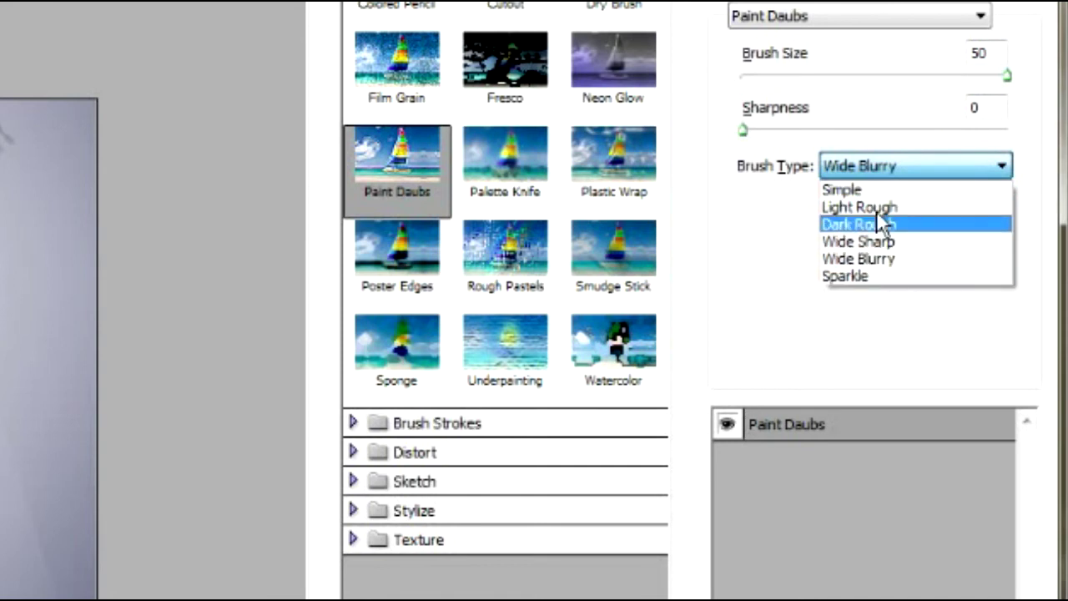
pyautogui.click(834, 259)
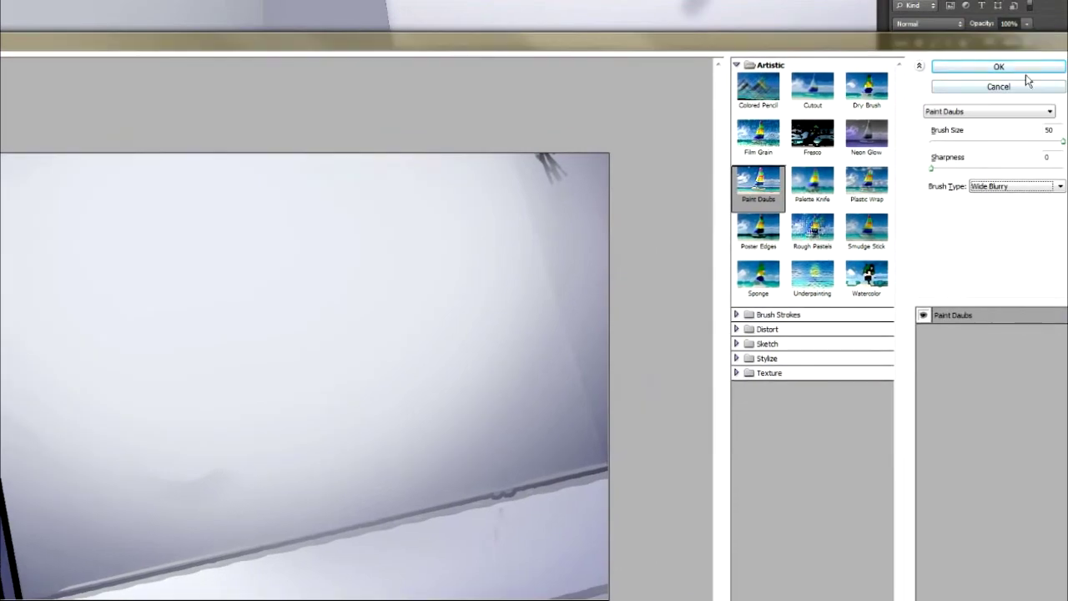
pyautogui.click(1020, 69)
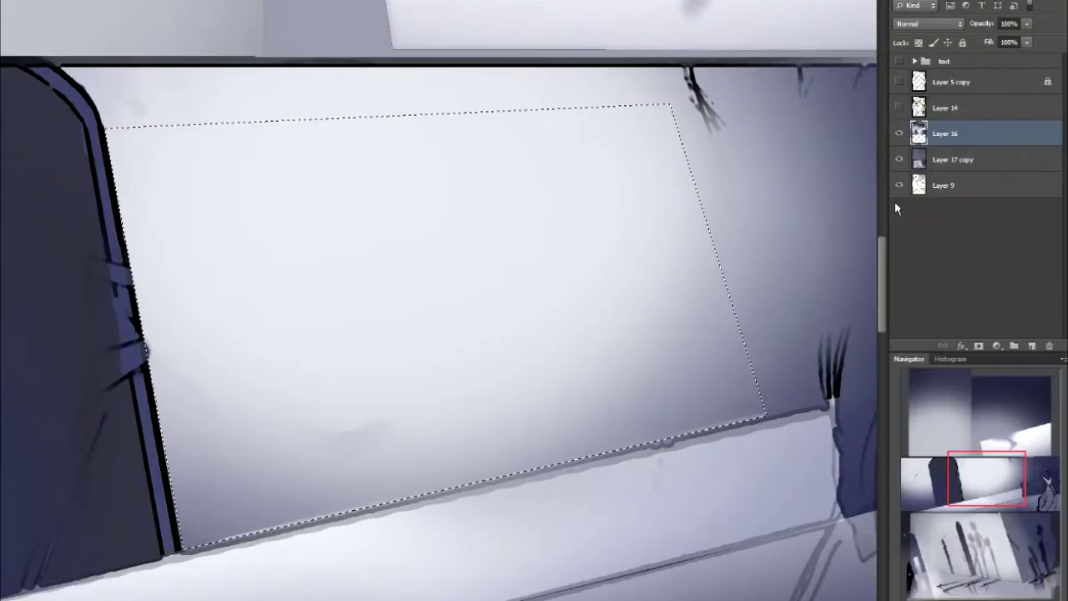
# Deselect the wall area and check the smoothed background with the Layer 14 characters shown and hidden.
pyautogui.hotkey('ctrl', 'd')
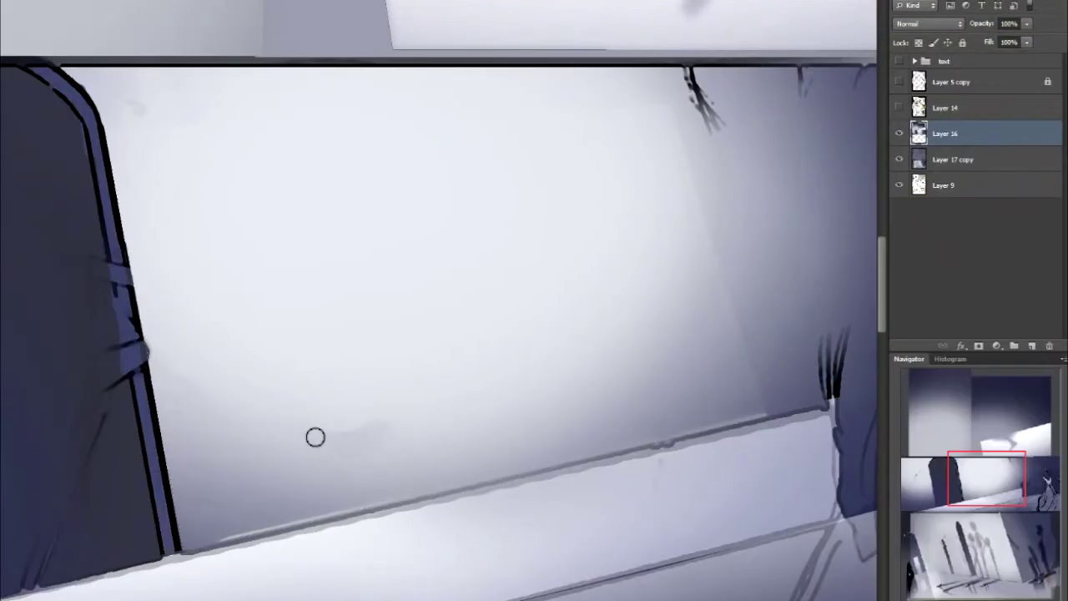
pyautogui.moveTo(959, 479); pyautogui.dragTo(960, 475)
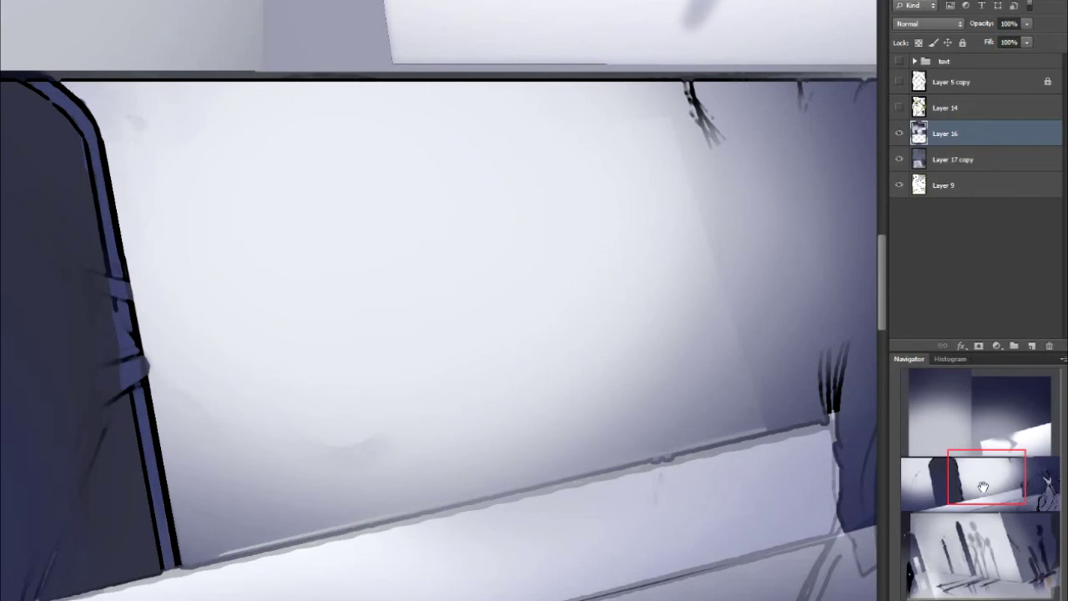
pyautogui.moveTo(993, 478); pyautogui.dragTo(994, 476)
pyautogui.click(900, 106)
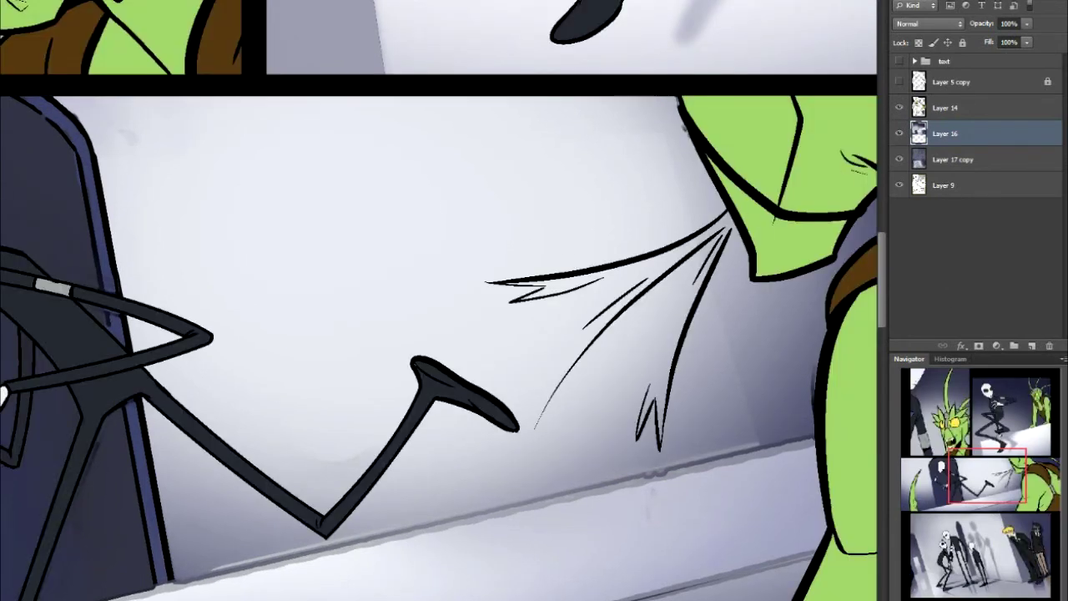
pyautogui.click(899, 106)
pyautogui.hotkey('ctrl', 'shift', 'd')
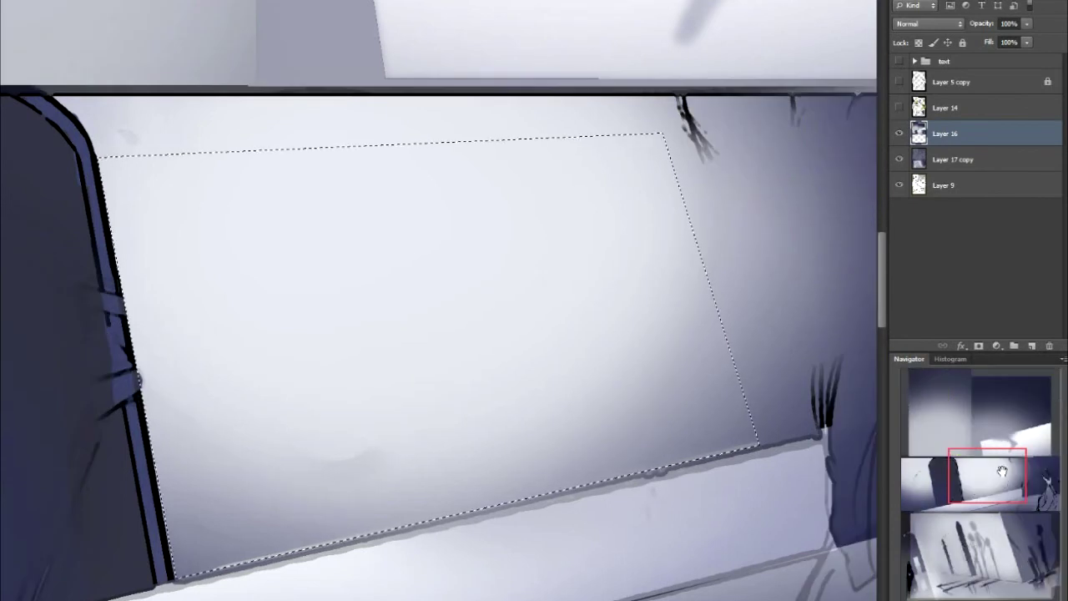
pyautogui.moveTo(1002, 472); pyautogui.dragTo(993, 474)
pyautogui.hotkey('ctrl', 'd')
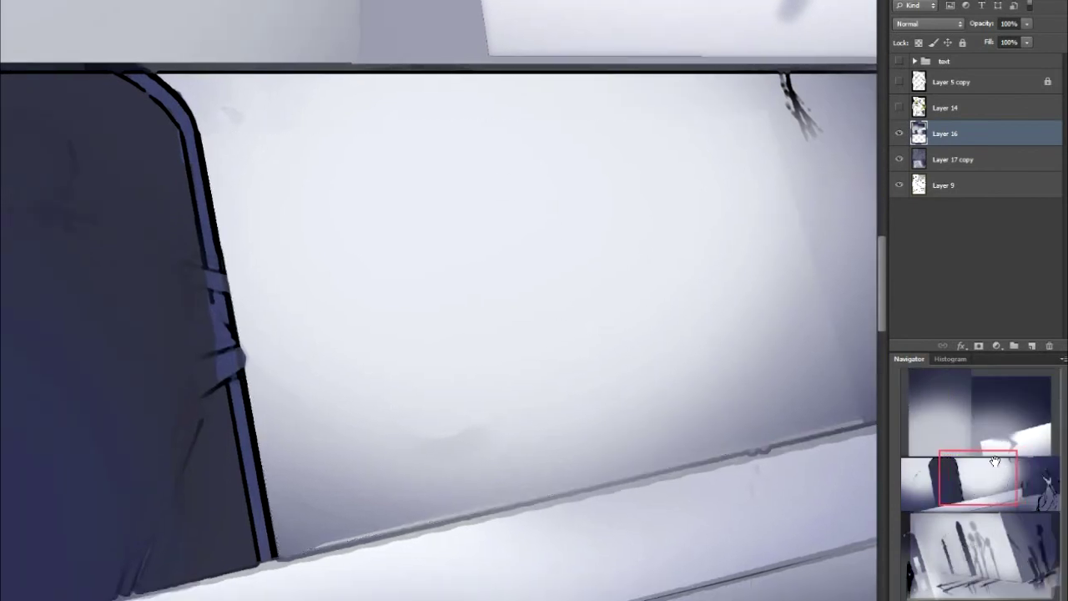
# Draw a polygonal lasso selection around the stray streaks on the wall beside the dark doorway, with Layer 14 hidden.
pyautogui.moveTo(960, 468); pyautogui.dragTo(945, 472)
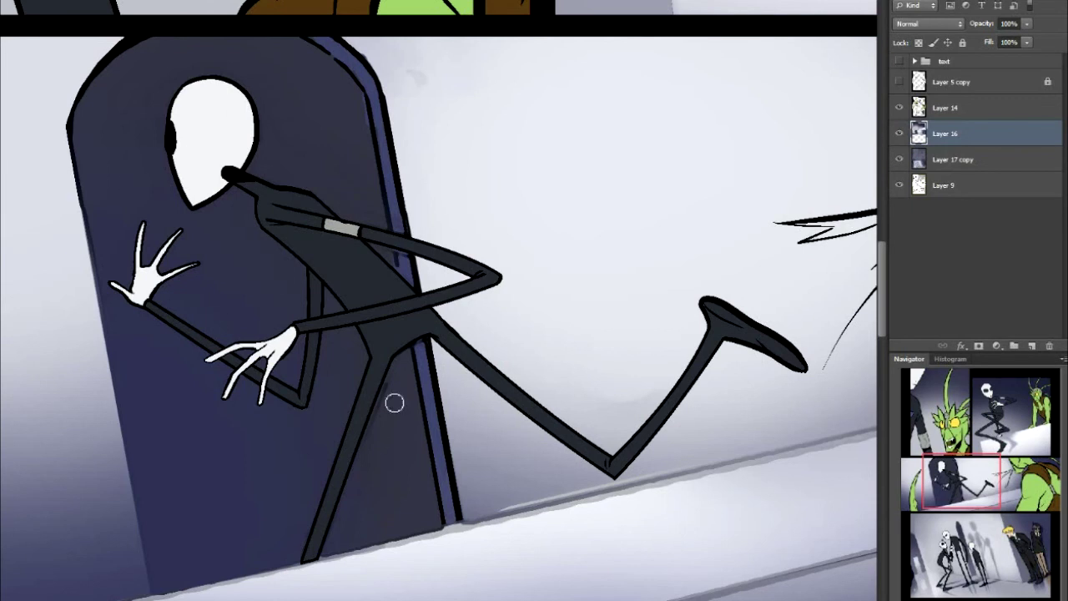
pyautogui.moveTo(962, 480); pyautogui.dragTo(941, 488)
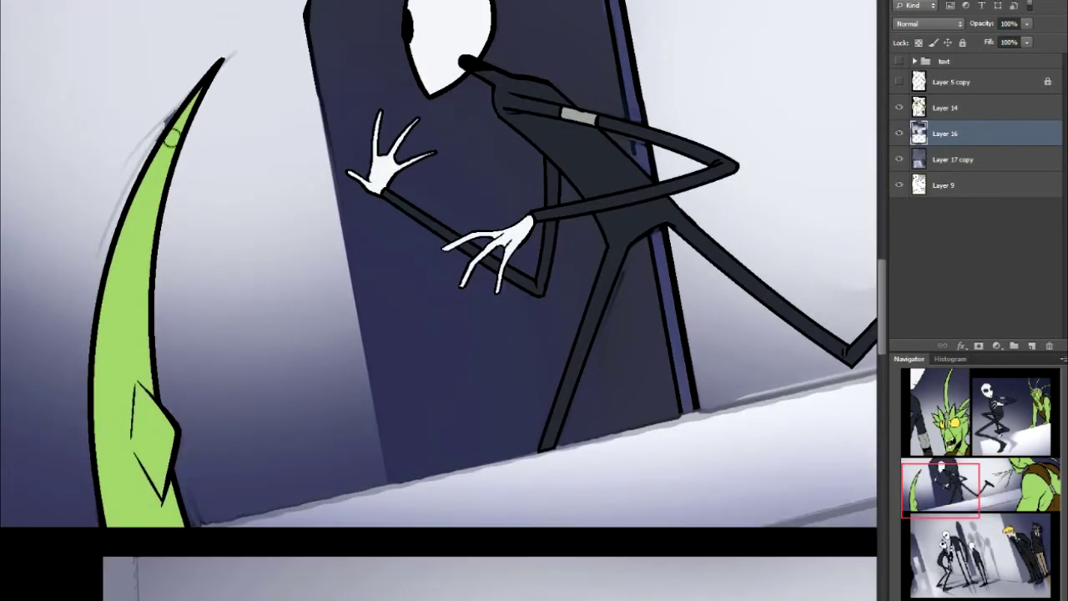
pyautogui.rightClick(2, 35)
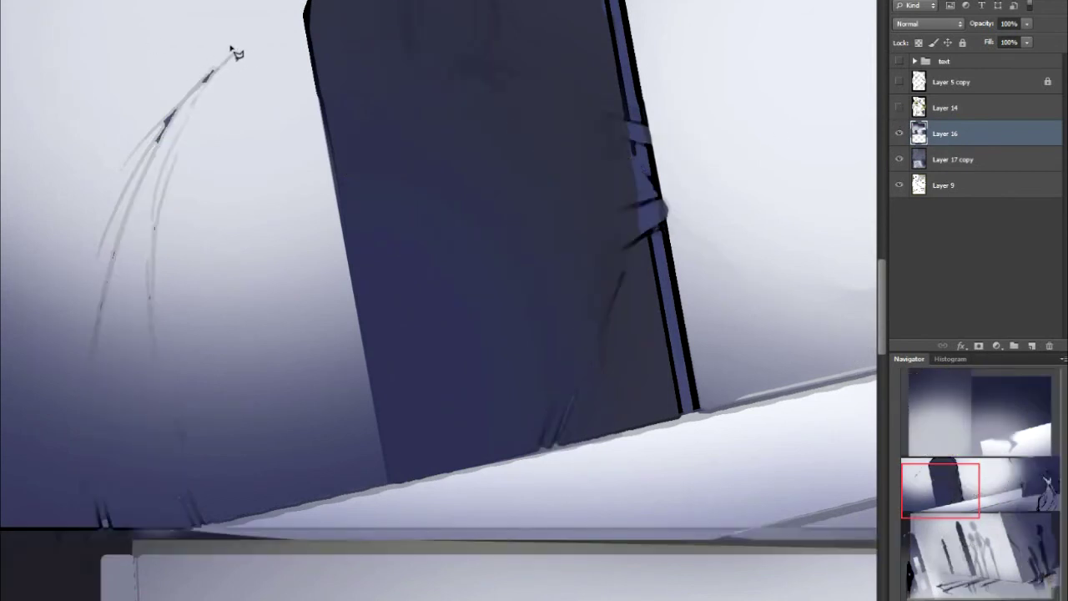
pyautogui.click(178, 77)
pyautogui.click(236, 29)
pyautogui.click(266, 46)
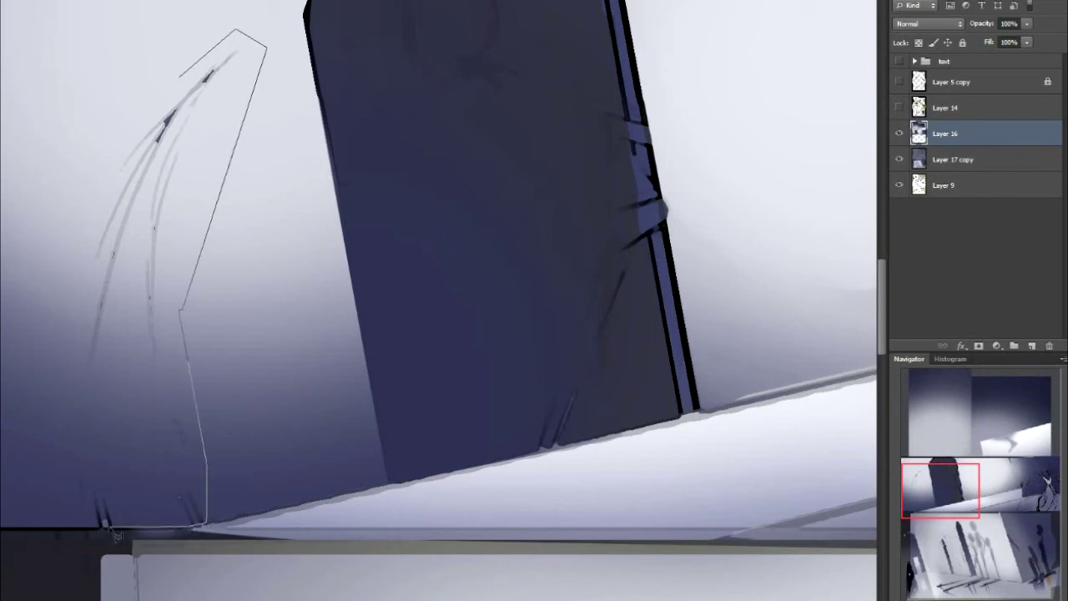
pyautogui.click(73, 526)
pyautogui.click(17, 371)
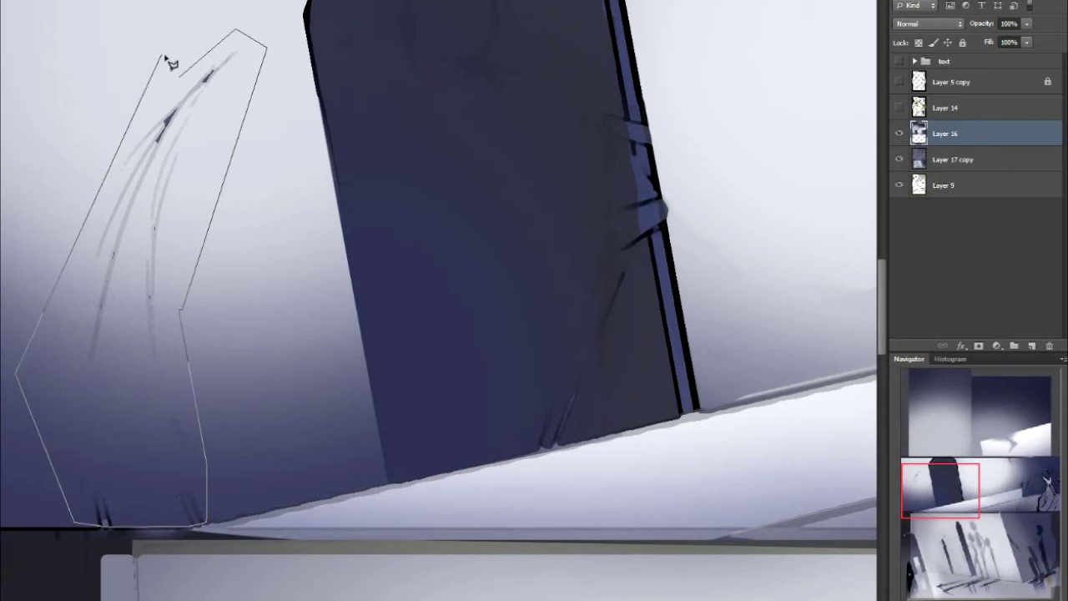
pyautogui.click(161, 56)
pyautogui.click(179, 76)
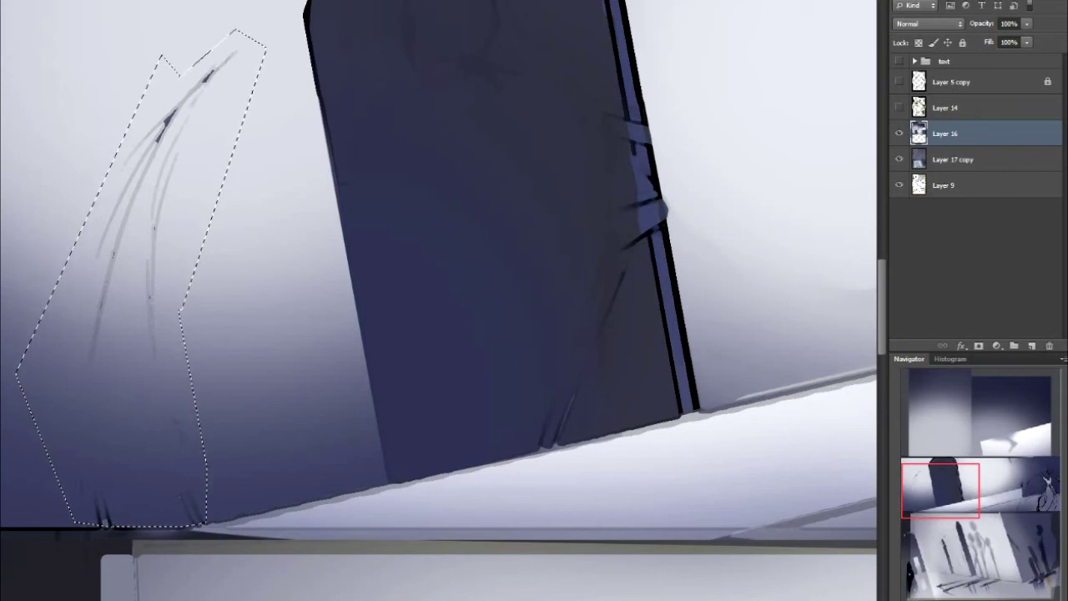
# Feather the selection around the streaks with a radius of 25 pixels.
pyautogui.click(183, 0)
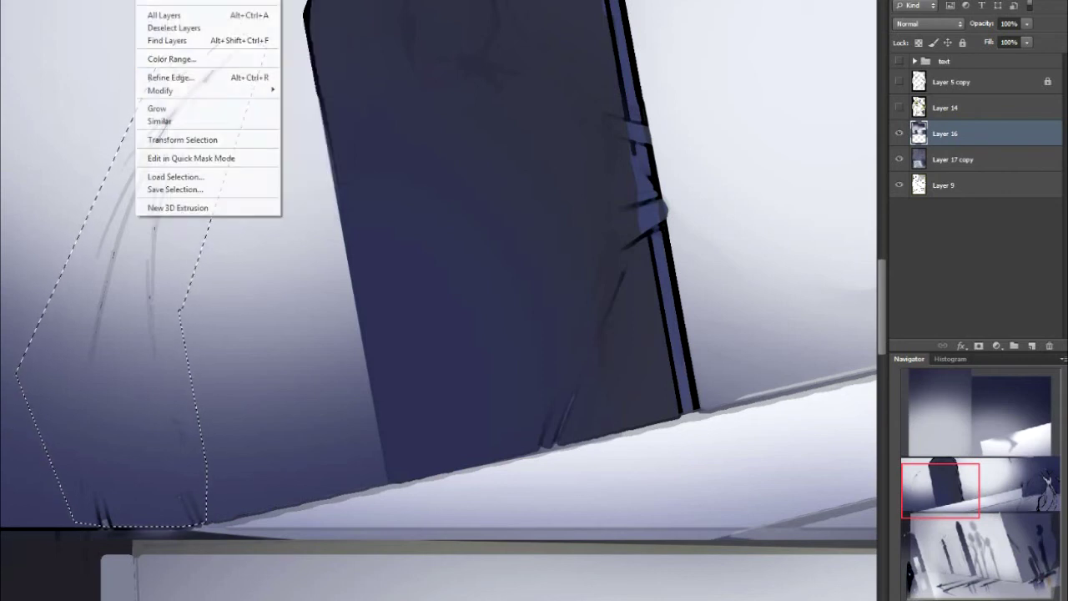
pyautogui.moveTo(59, 0)
pyautogui.moveTo(154, 0)
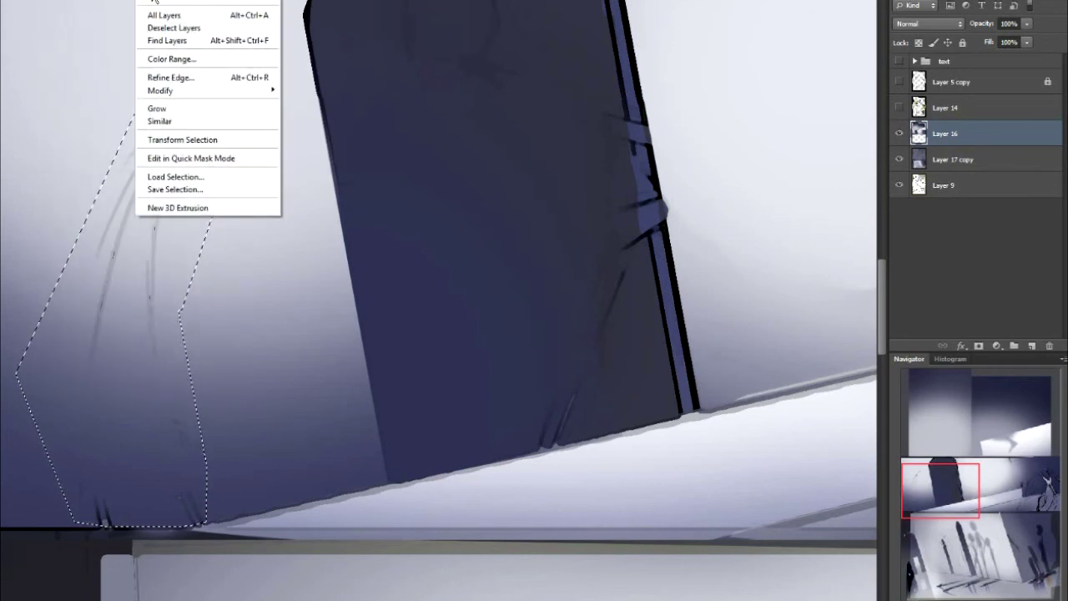
pyautogui.moveTo(185, 93)
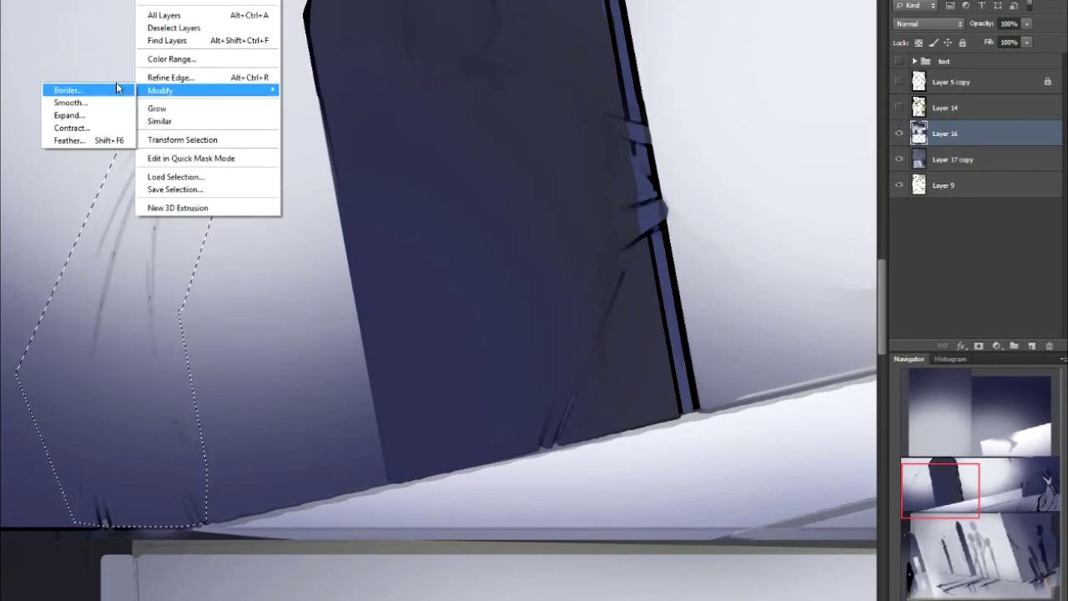
pyautogui.click(101, 141)
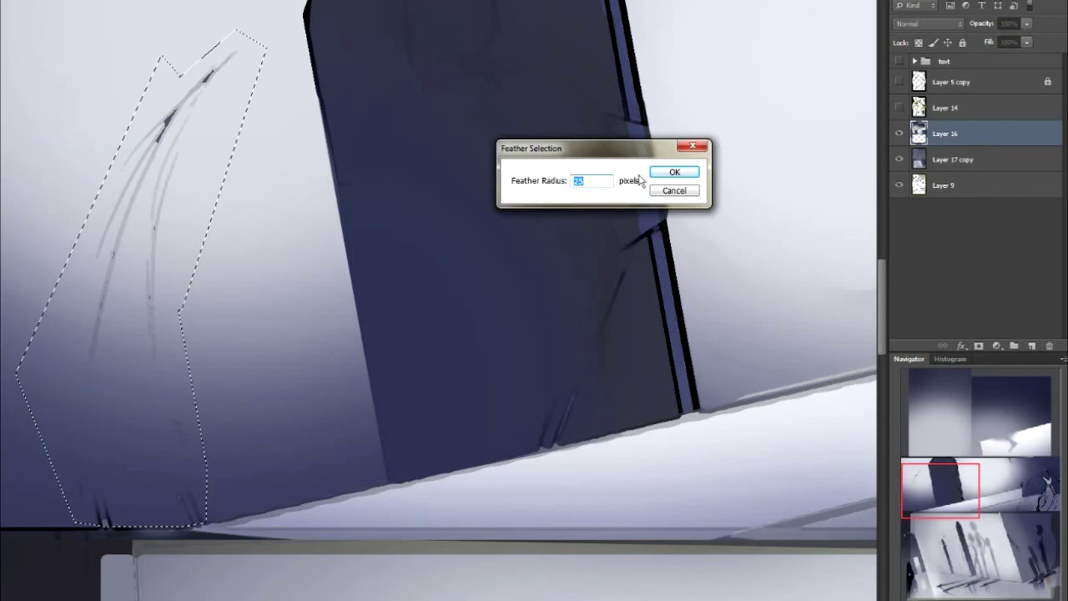
pyautogui.click(675, 172)
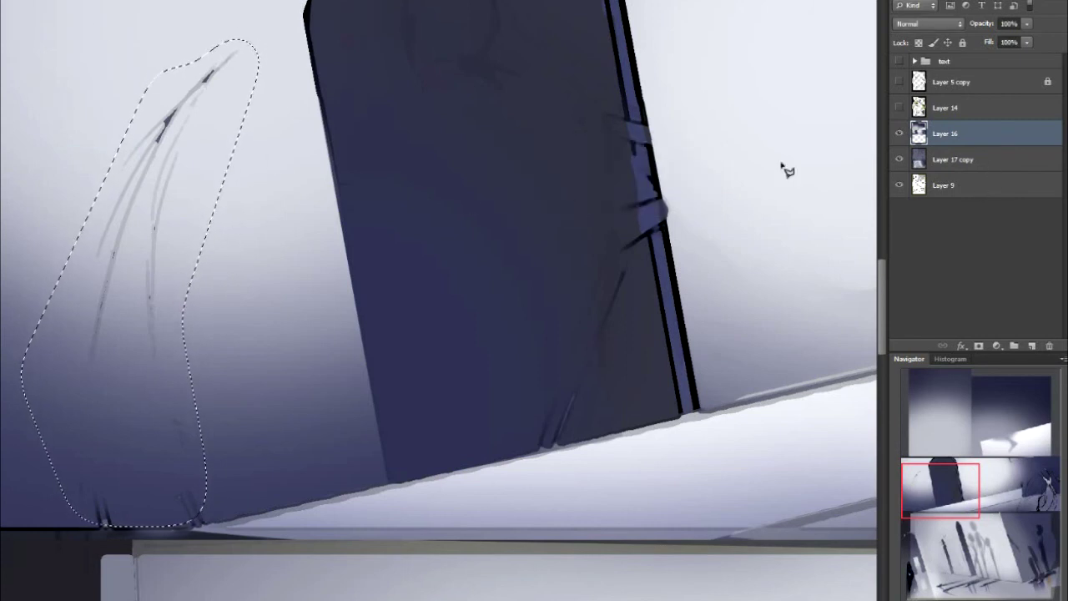
# Clear the stray streaks inside the feathered selection on Layer 16 and deselect the area.
pyautogui.hotkey('alt', 't')
pyautogui.press('Escape')
pyautogui.press('Delete')
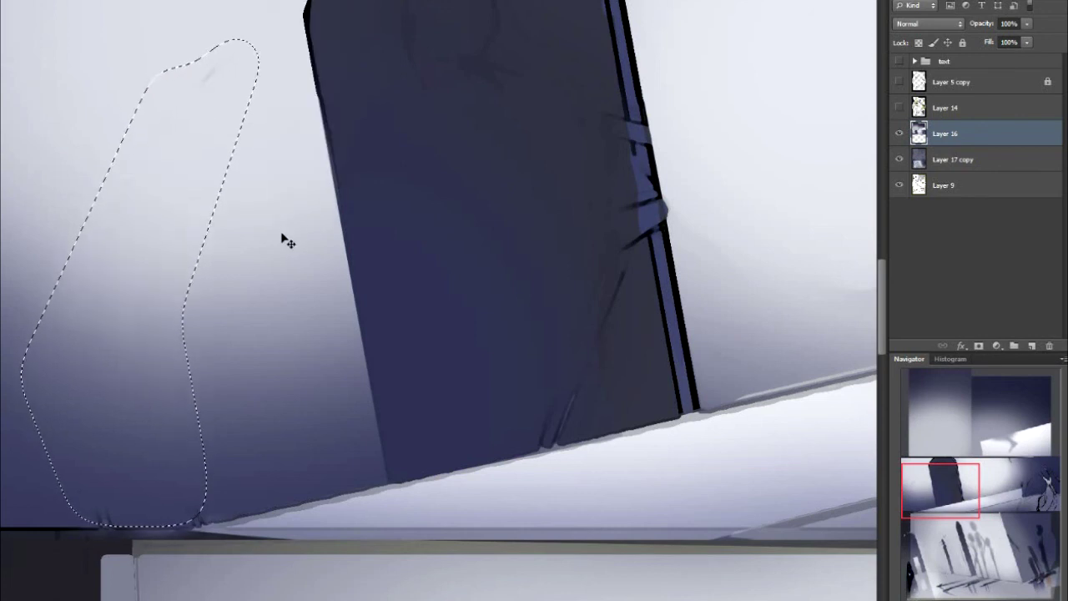
pyautogui.hotkey('ctrl', 'd')
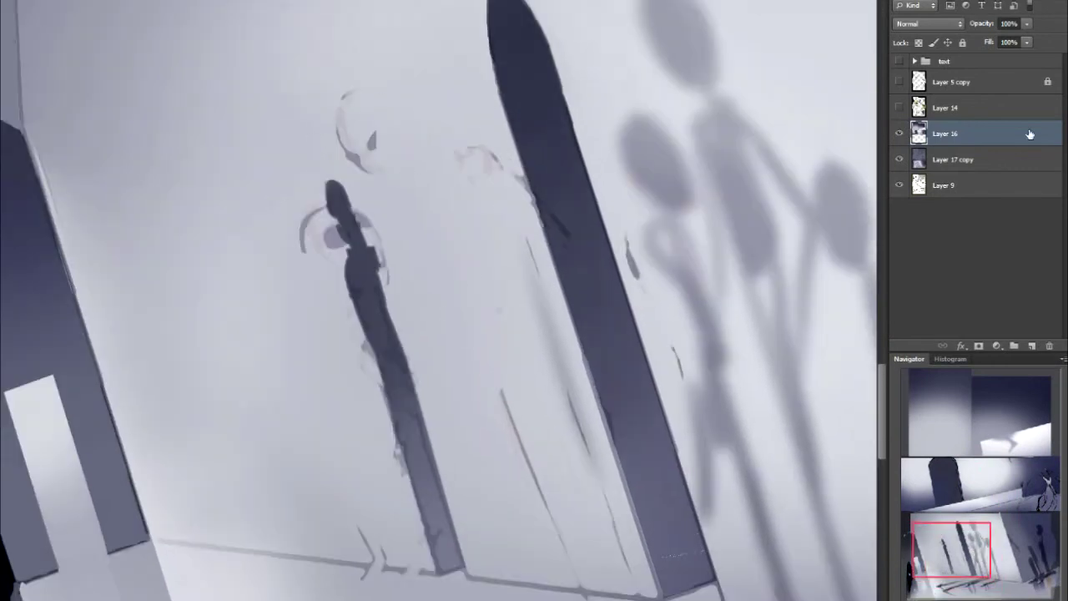
# Show Layer 14 and inspect the middle panel's characters over the cleaned background.
pyautogui.click(899, 110)
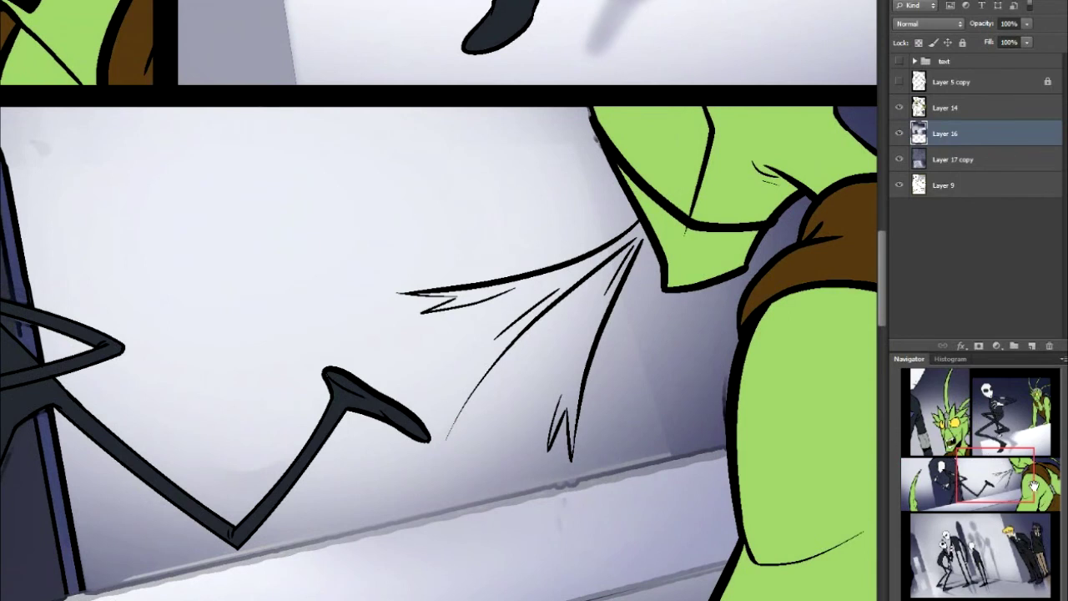
pyautogui.moveTo(997, 461); pyautogui.dragTo(948, 475)
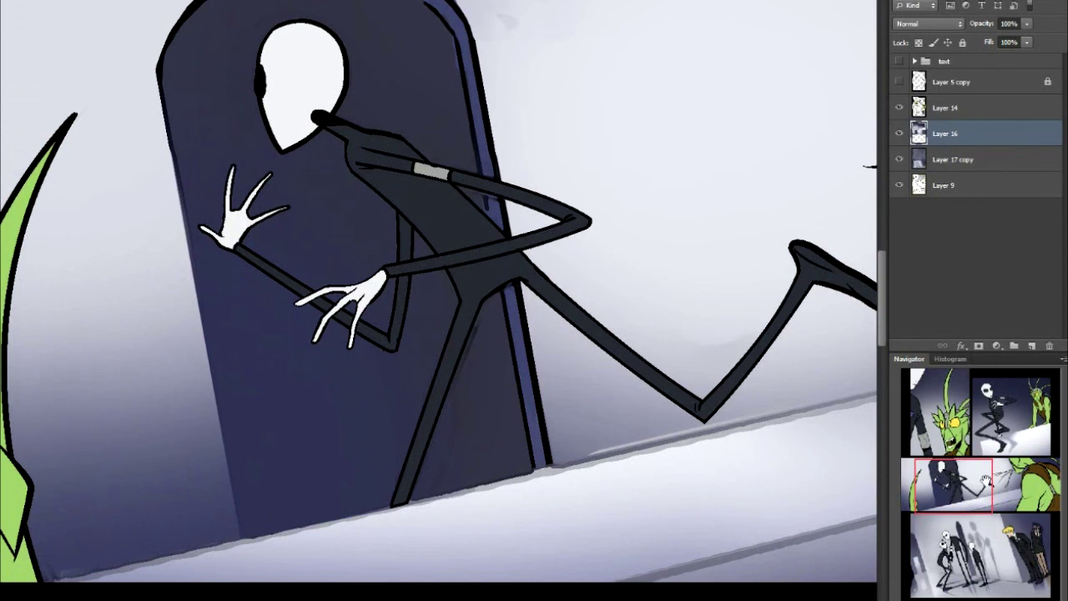
pyautogui.moveTo(985, 480); pyautogui.dragTo(972, 478)
# Apply Paint Daubs from the Filter Gallery to Layer 16 with brush size 50, sharpness 0 and brush type Wide Blurry.
pyautogui.click(188, 1)
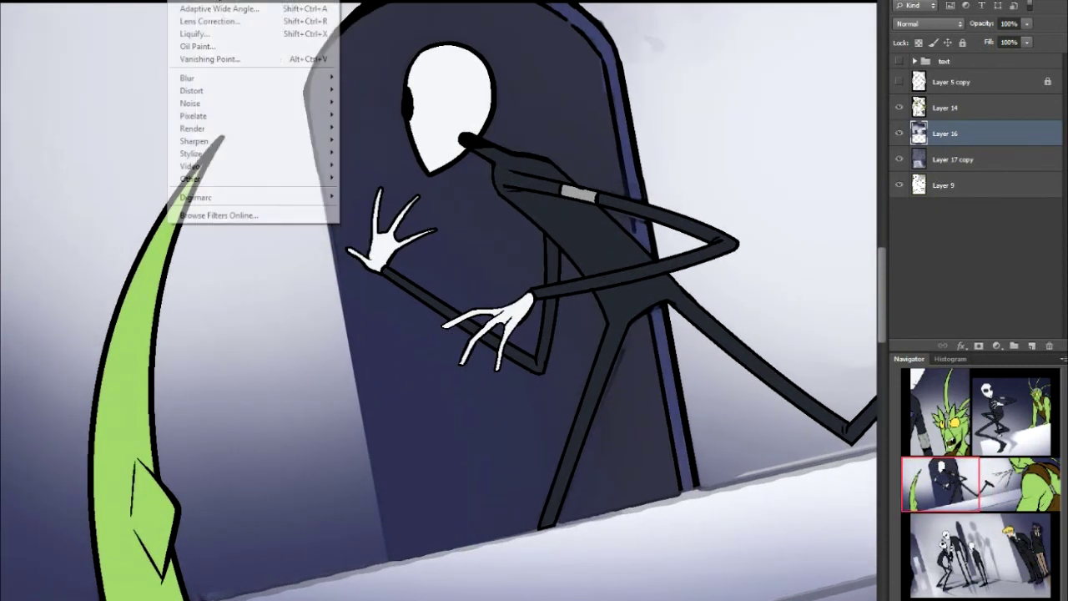
pyautogui.click(195, 3)
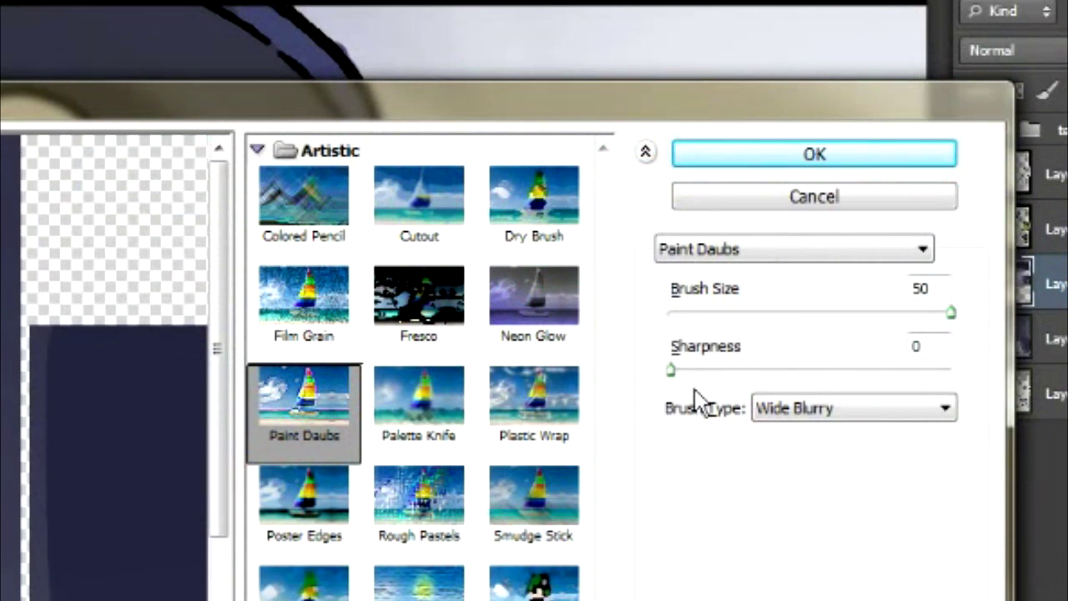
pyautogui.click(846, 409)
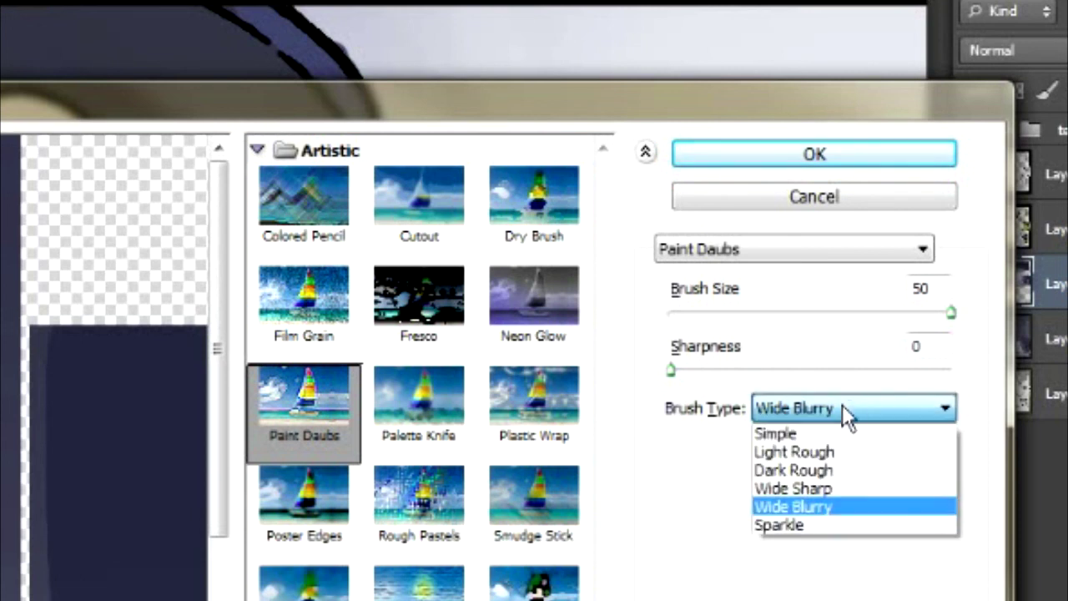
pyautogui.click(838, 506)
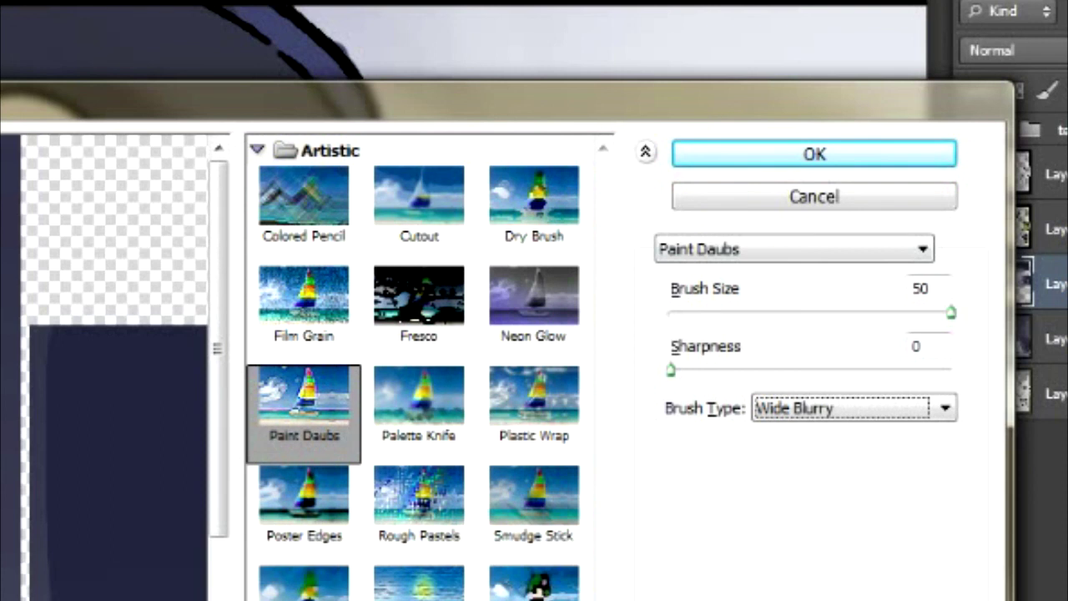
pyautogui.click(848, 151)
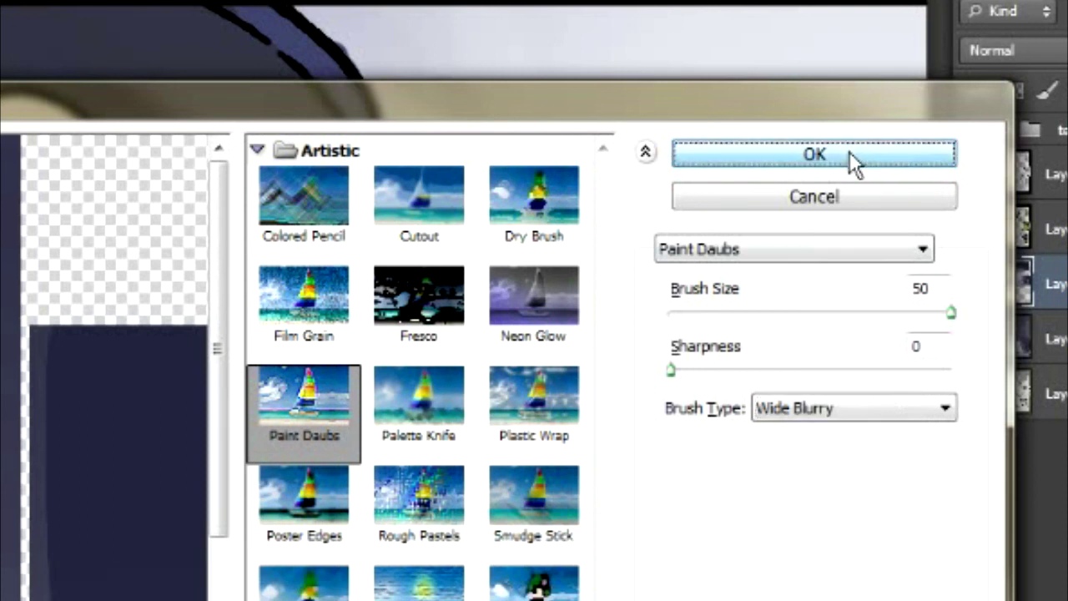